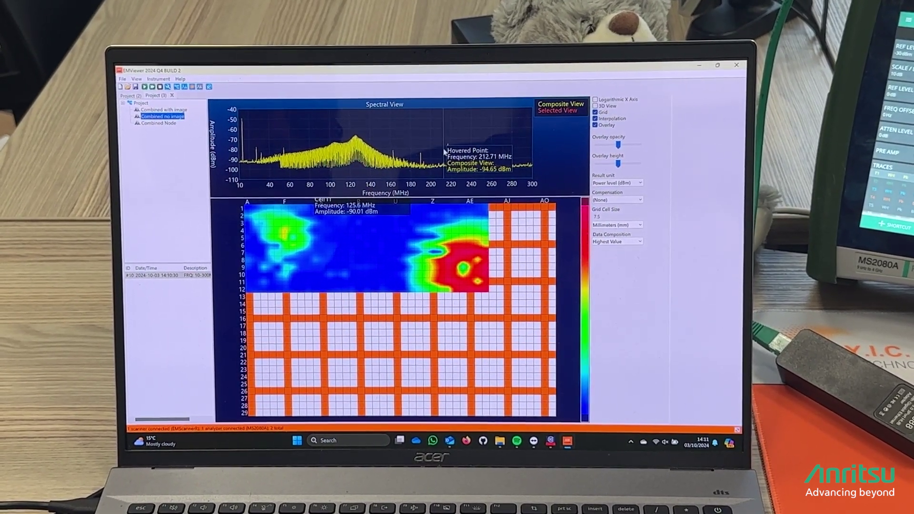
pyautogui.scroll(5, 445, 150)
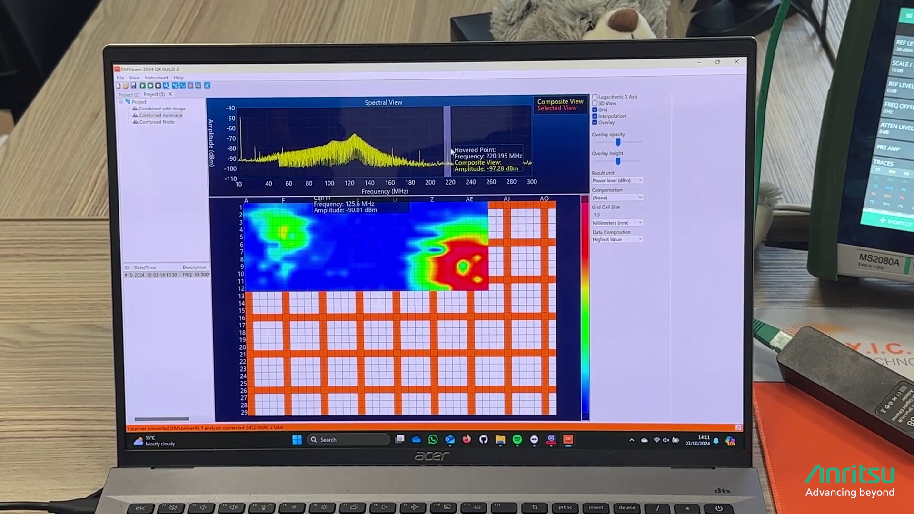
# Step: Map the 217.06 MHz peak, then reset the spectrum to its full frequency range
pyautogui.click(387, 163)
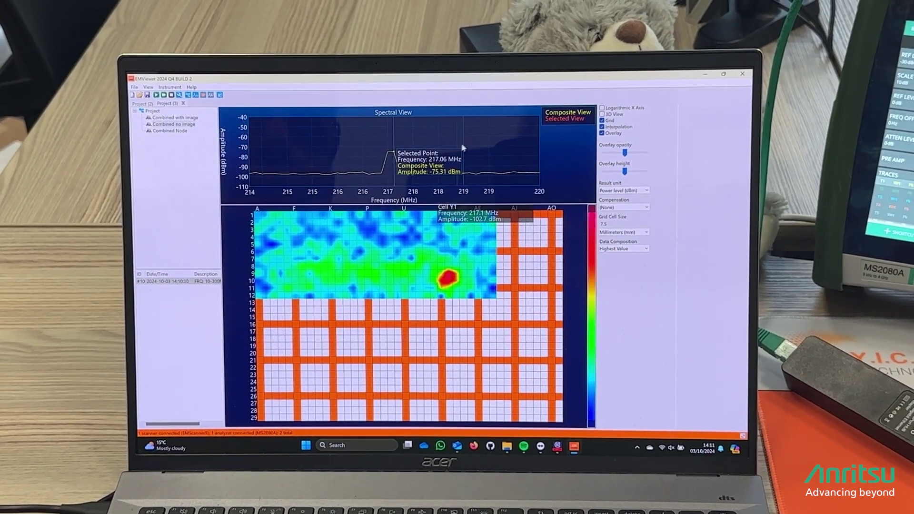
pyautogui.rightClick(471, 145)
pyautogui.click(489, 147)
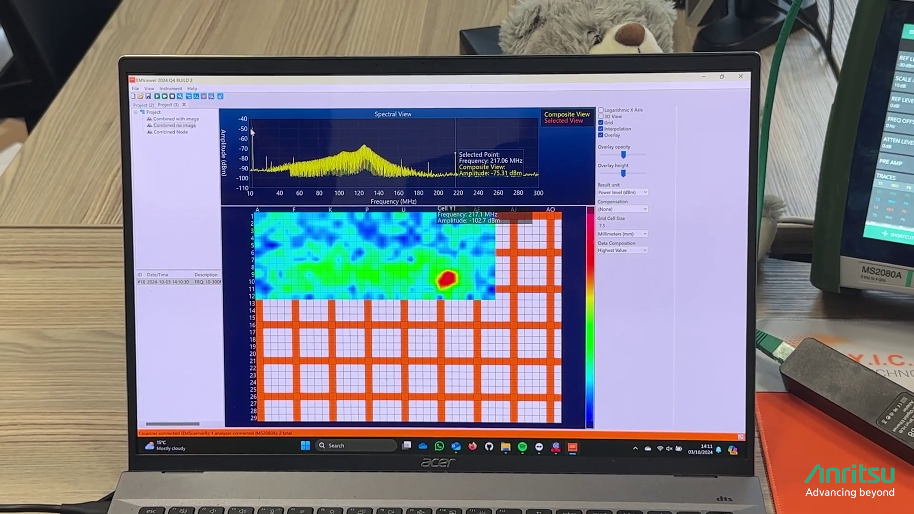
pyautogui.scroll(5, 256, 133)
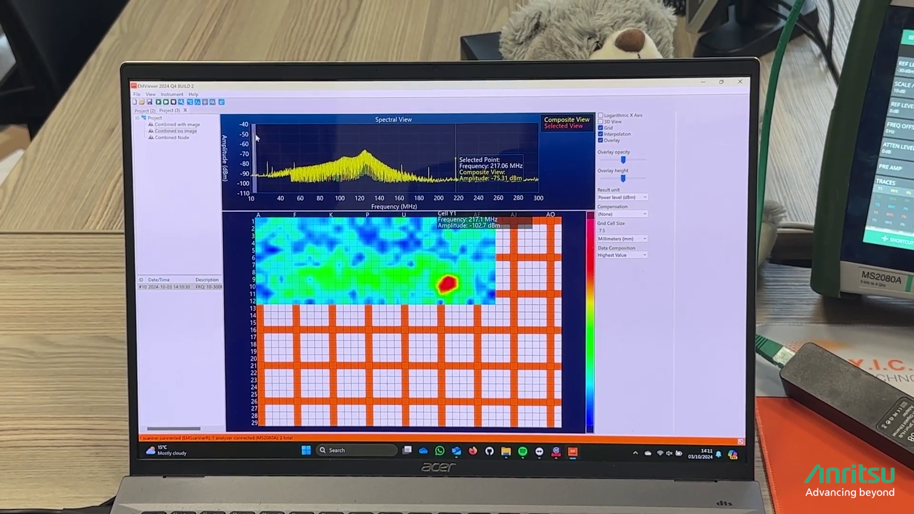
# Step: Map the 13.48 MHz peak, then reset the spectrum to its full frequency range
pyautogui.click(369, 138)
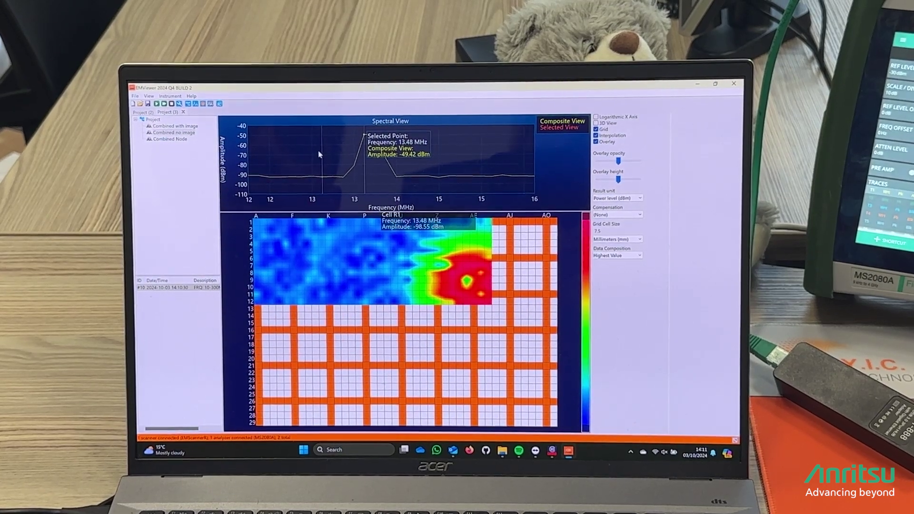
pyautogui.rightClick(319, 147)
pyautogui.click(325, 154)
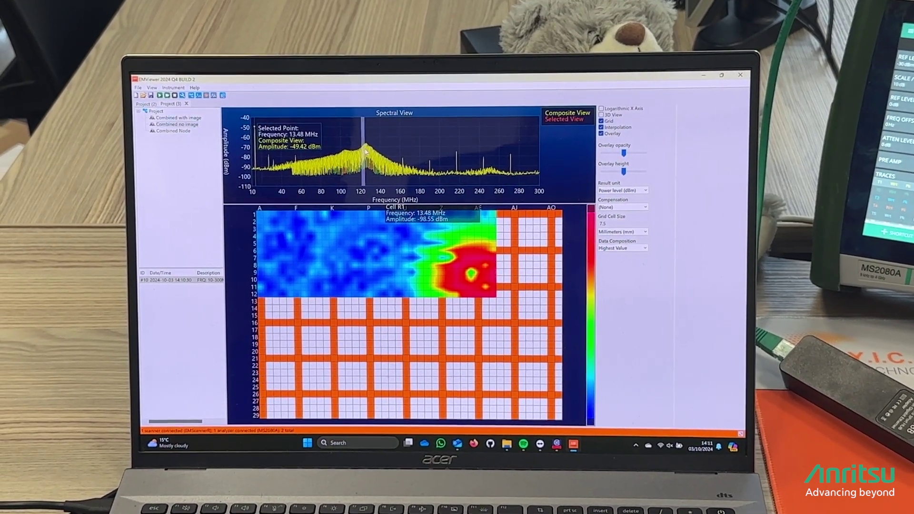
# Step: Zoom the spectrum near 125 MHz and map the 125.565 MHz peak
pyautogui.moveTo(361, 149); pyautogui.dragTo(370, 153)
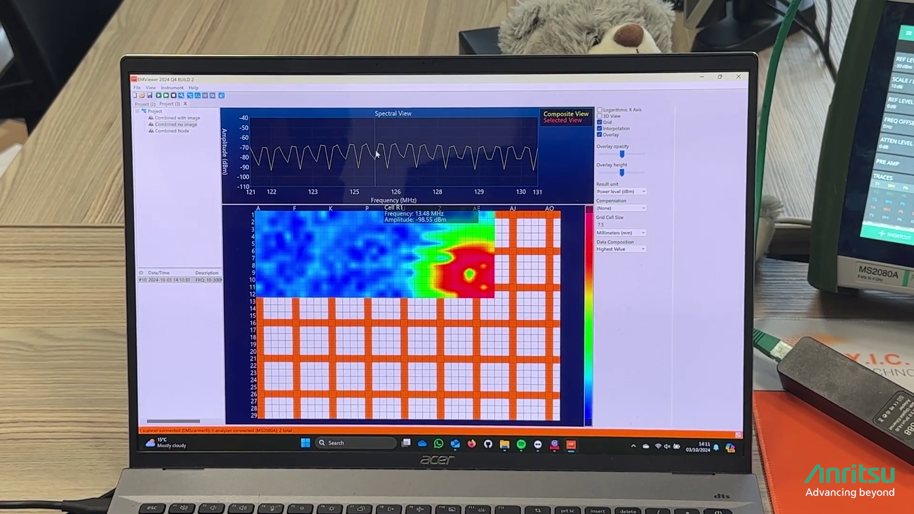
pyautogui.click(379, 148)
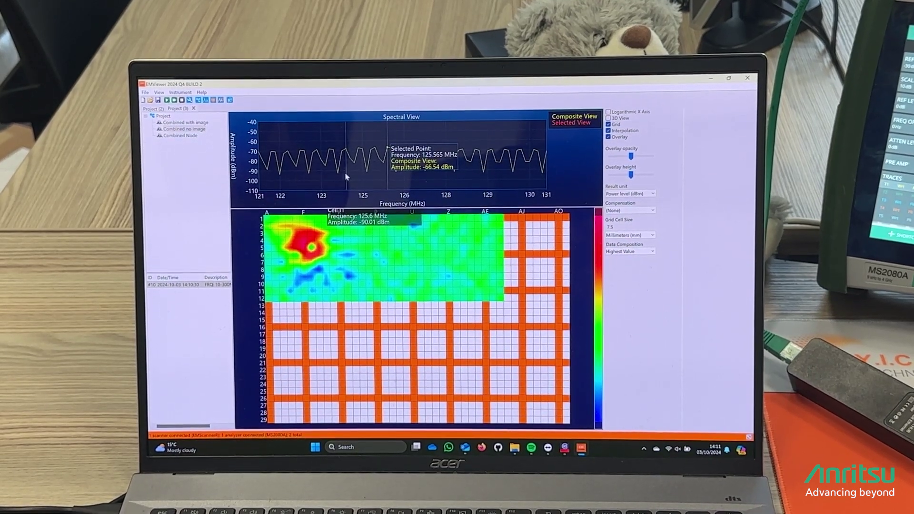
pyautogui.rightClick(348, 179)
# Step: Restore the full 10–300 MHz range and briefly inspect the 125.565 MHz map in 3D
pyautogui.click(357, 184)
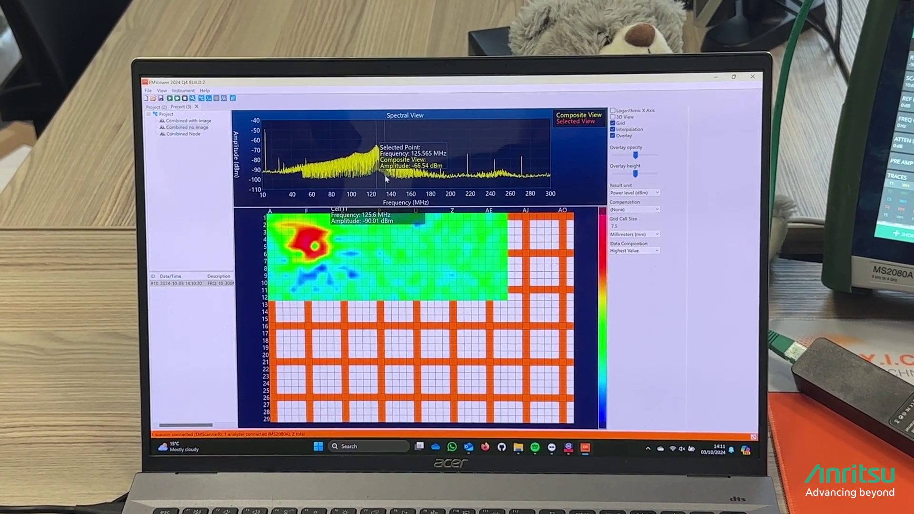
pyautogui.click(619, 118)
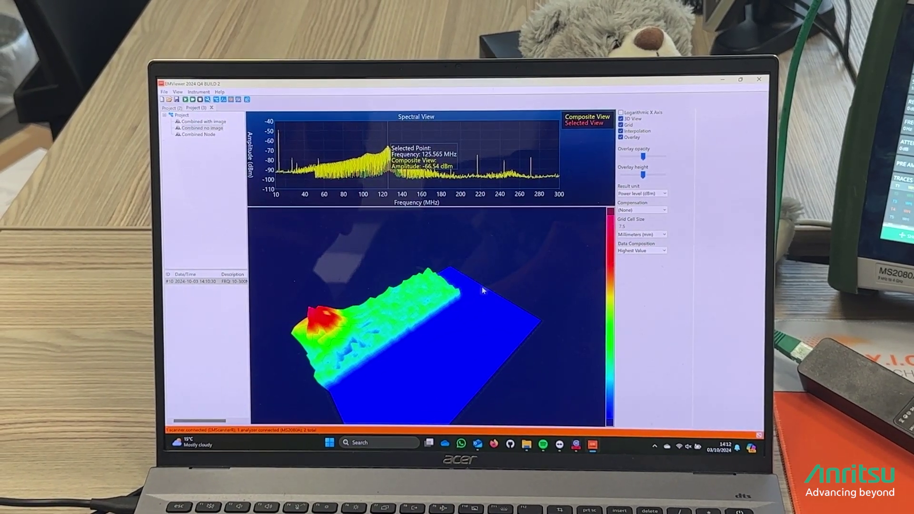
pyautogui.moveTo(476, 293)
pyautogui.mouseDown()
pyautogui.moveTo(482, 313)
pyautogui.moveTo(464, 359)
pyautogui.moveTo(488, 327)
pyautogui.mouseUp()
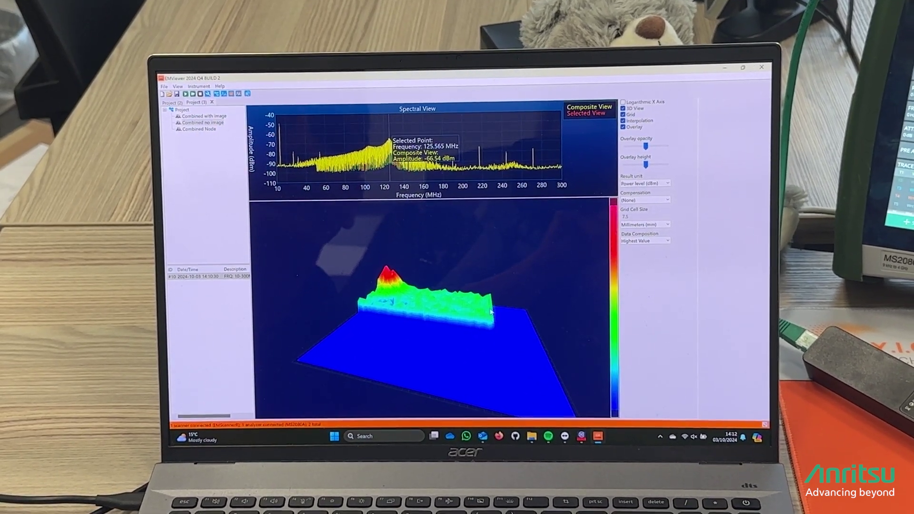
pyautogui.click(620, 112)
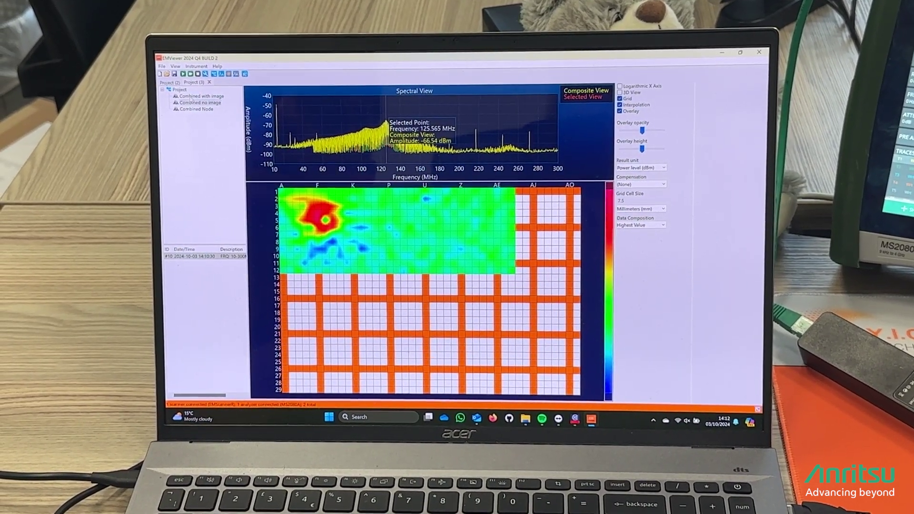
# Step: Open the 'Combined with image' scan from the Project tree
pyautogui.click(193, 96)
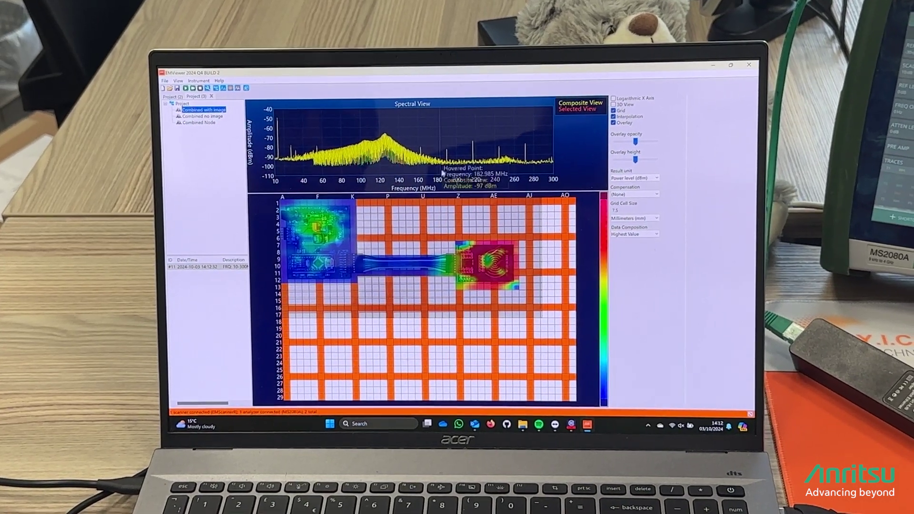
pyautogui.moveTo(481, 145)
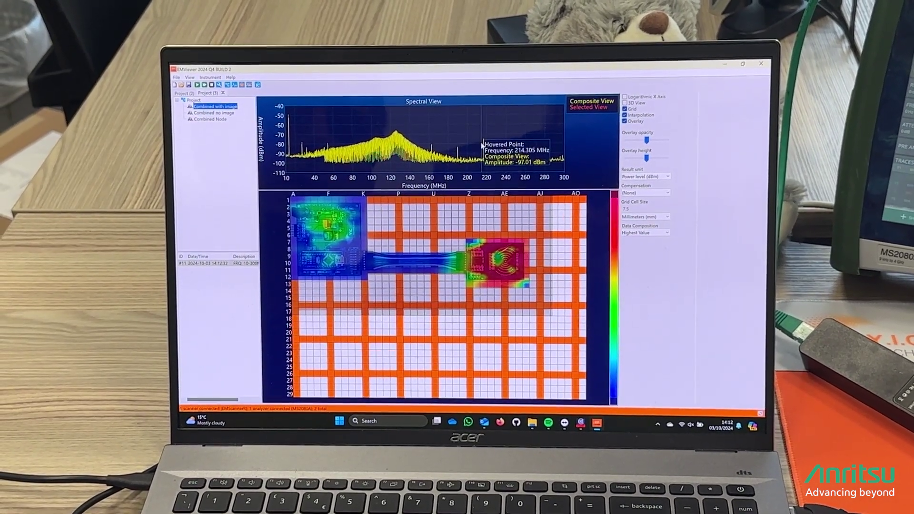
pyautogui.scroll(5, 477, 149)
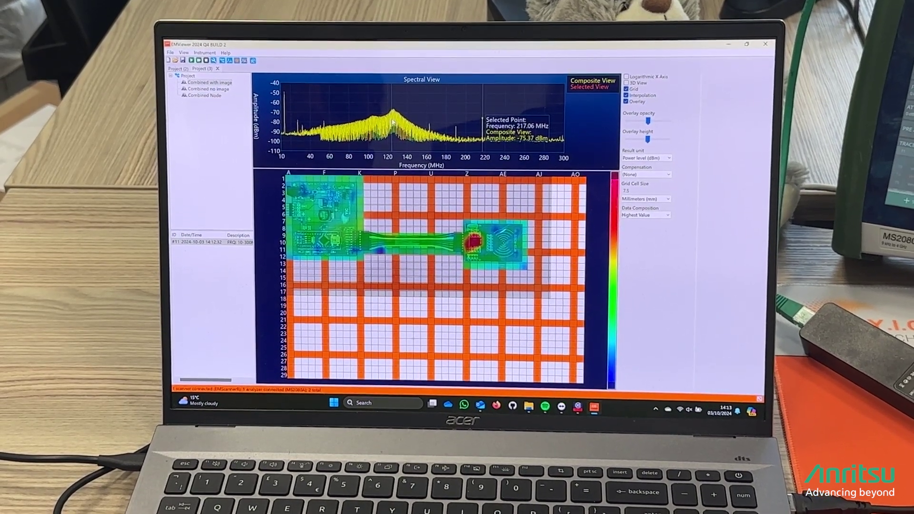
pyautogui.scroll(3, 390, 126)
pyautogui.scroll(5, 396, 122)
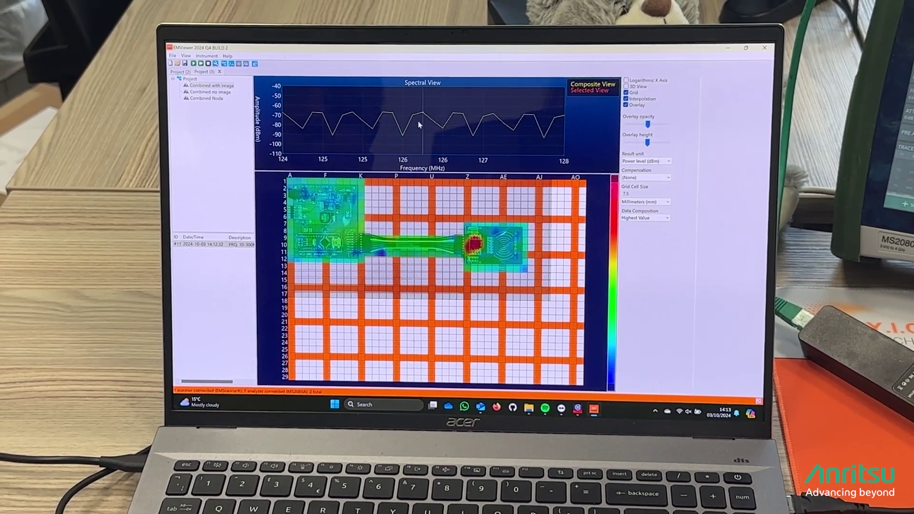